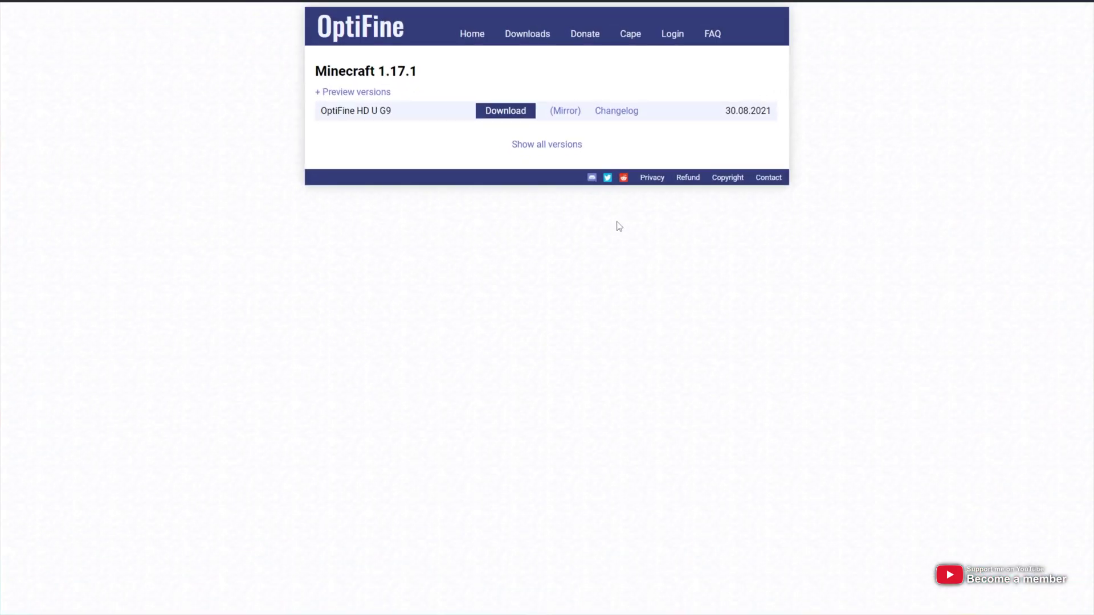
Step: Show all OptiFine versions and locate the Minecraft 1.17.1 release, OptiFine HD U G9
{"action": "left_click", "coordinate": [538, 147]}
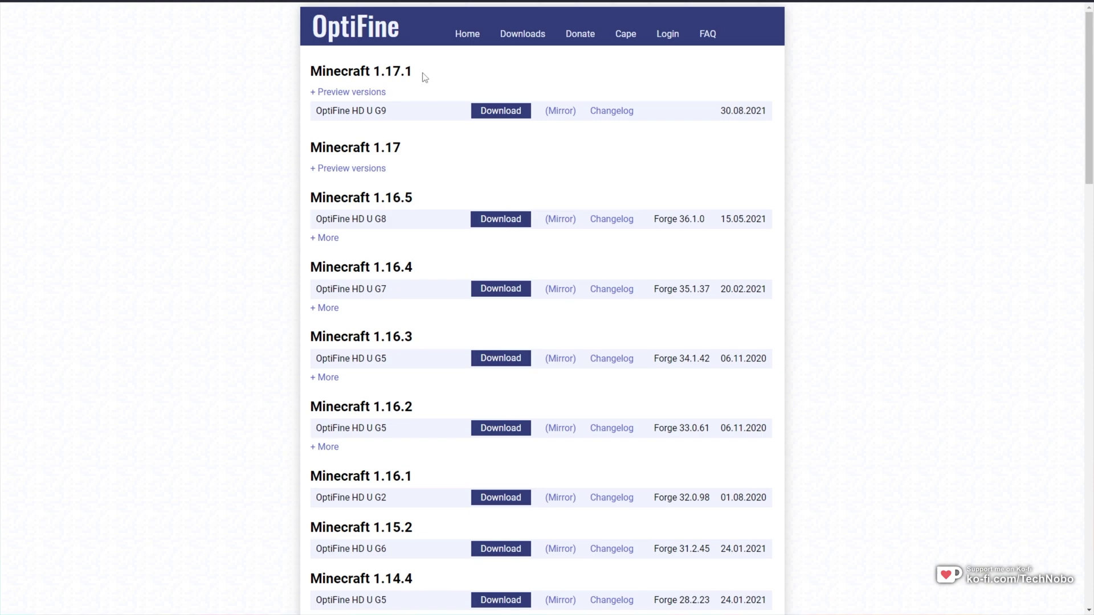
{"action": "left_click_drag", "start_coordinate": [424, 76], "coordinate": [310, 73]}
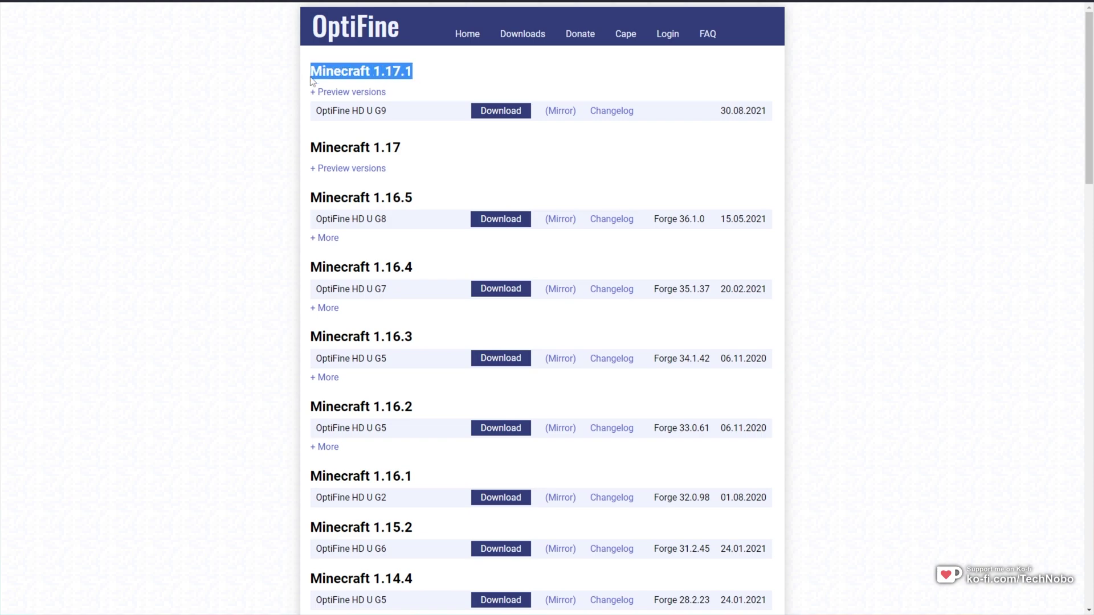
{"action": "left_click", "coordinate": [319, 110]}
{"action": "left_click_drag", "start_coordinate": [319, 110], "coordinate": [389, 111]}
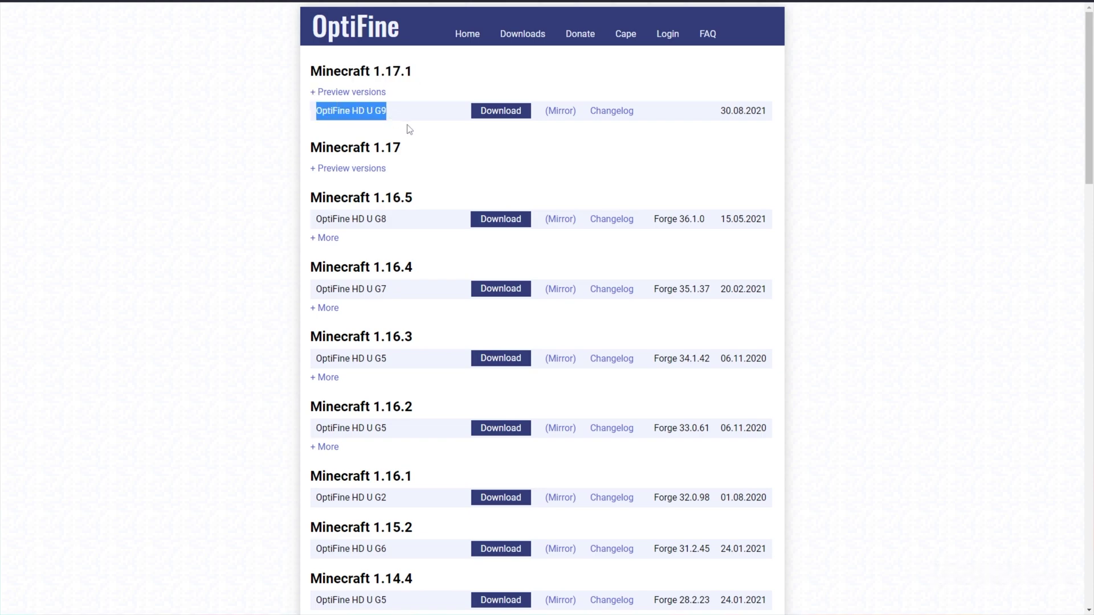
{"action": "left_click", "coordinate": [412, 121]}
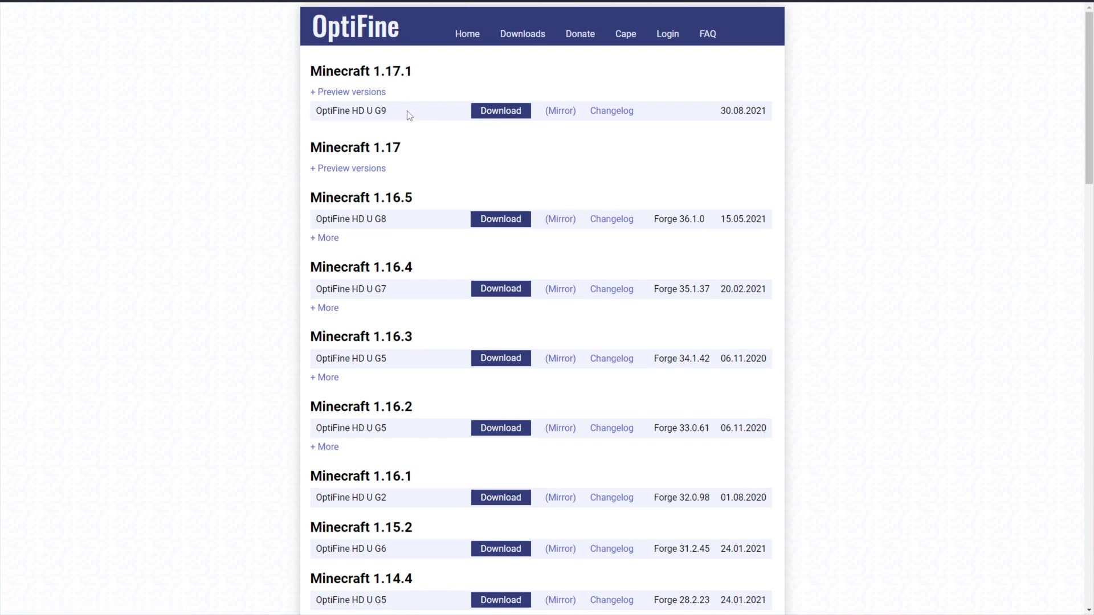
Step: Expand the Minecraft 1.17.1 preview versions and download OptiFine HD U H1 pre1 through its mirror link
{"action": "left_click", "coordinate": [374, 94]}
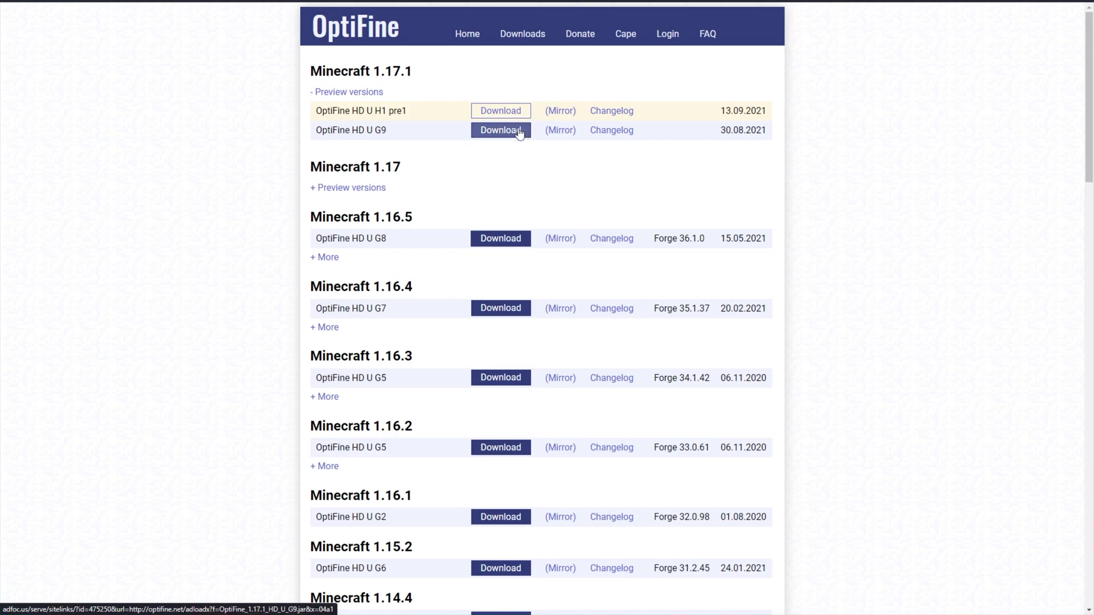
{"action": "left_click", "coordinate": [562, 112]}
{"action": "left_click", "coordinate": [562, 117]}
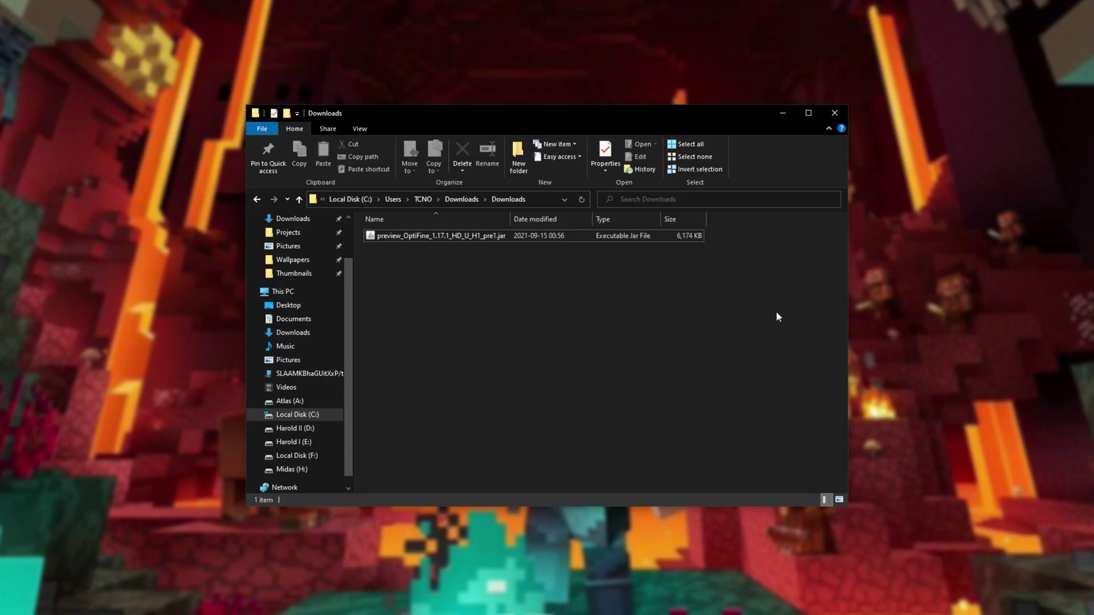
Step: Try the icon and list layouts for the Downloads folder, ending with the details layout
{"action": "left_click_drag", "start_coordinate": [708, 317], "coordinate": [491, 334]}
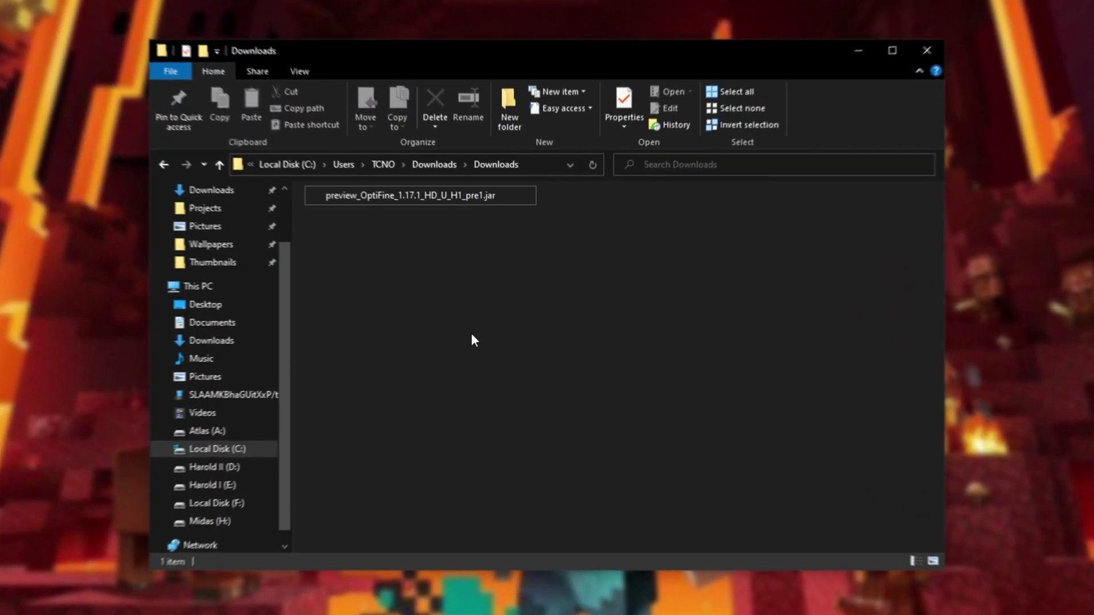
{"action": "key", "text": "ctrl+shift+3"}
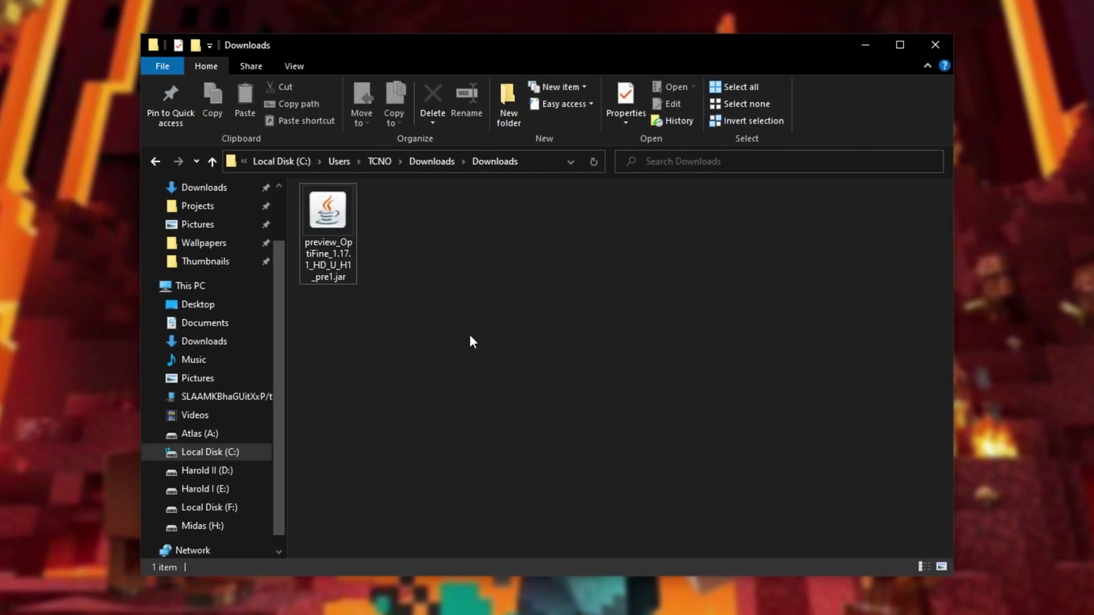
{"action": "key", "text": "ctrl+shift+4"}
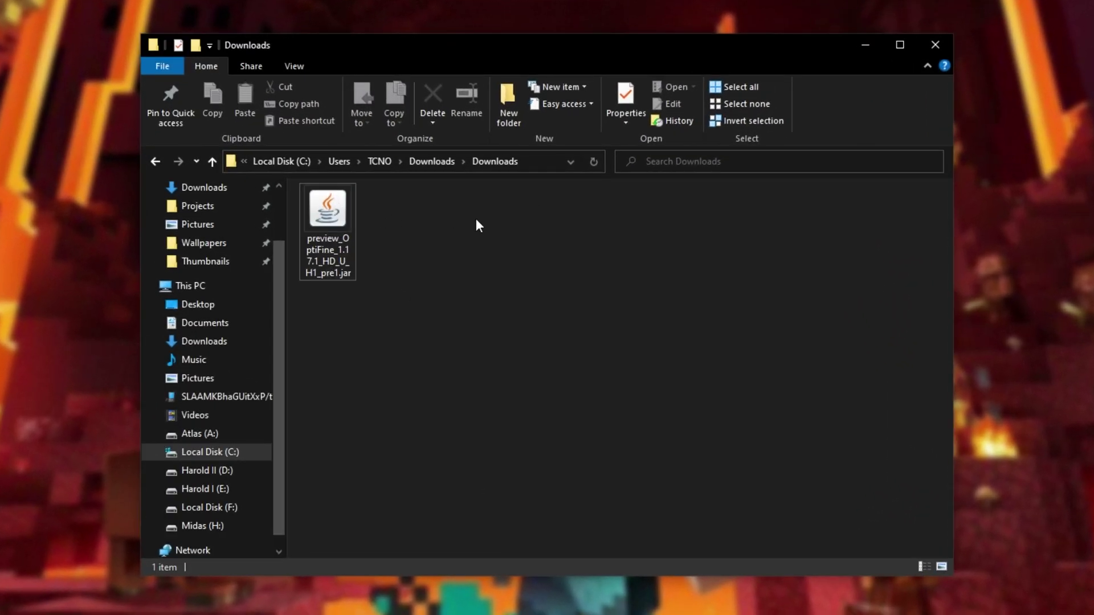
{"action": "key", "text": "ctrl+shift+5"}
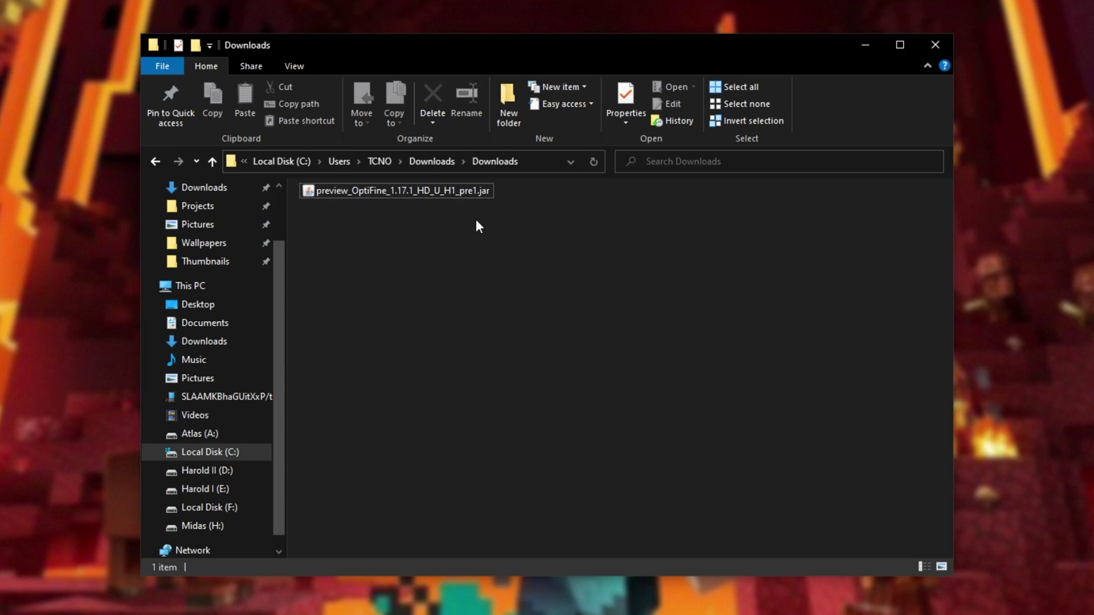
{"action": "key", "text": "ctrl+shift+6"}
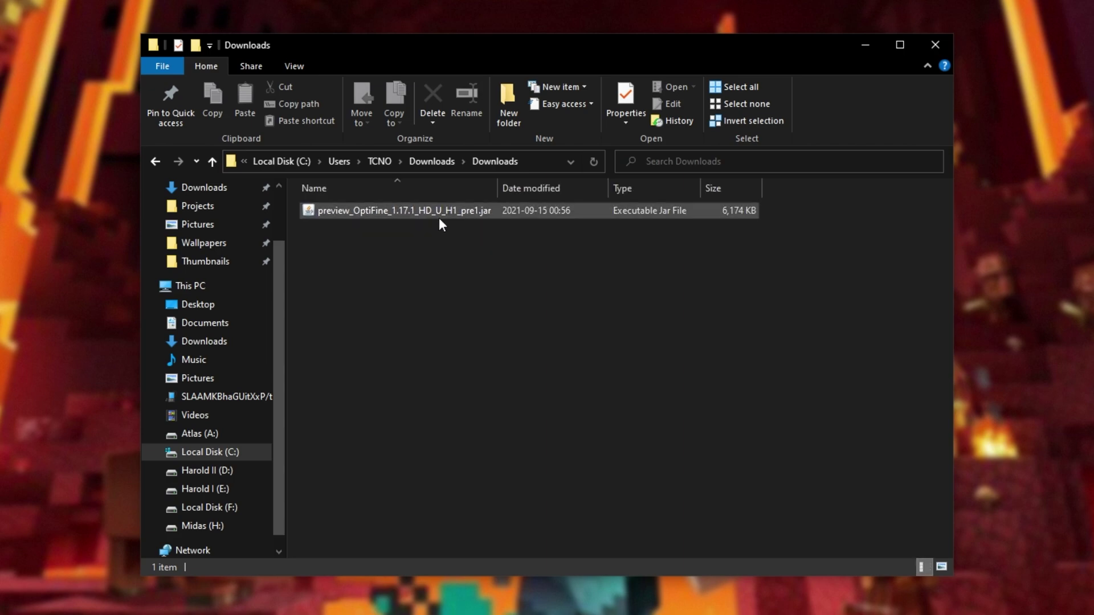
Step: Run preview_OptiFine_1.17.1_HD_U_H1_pre1.jar and install OptiFine into the default .minecraft folder
{"action": "double_click", "coordinate": [341, 209]}
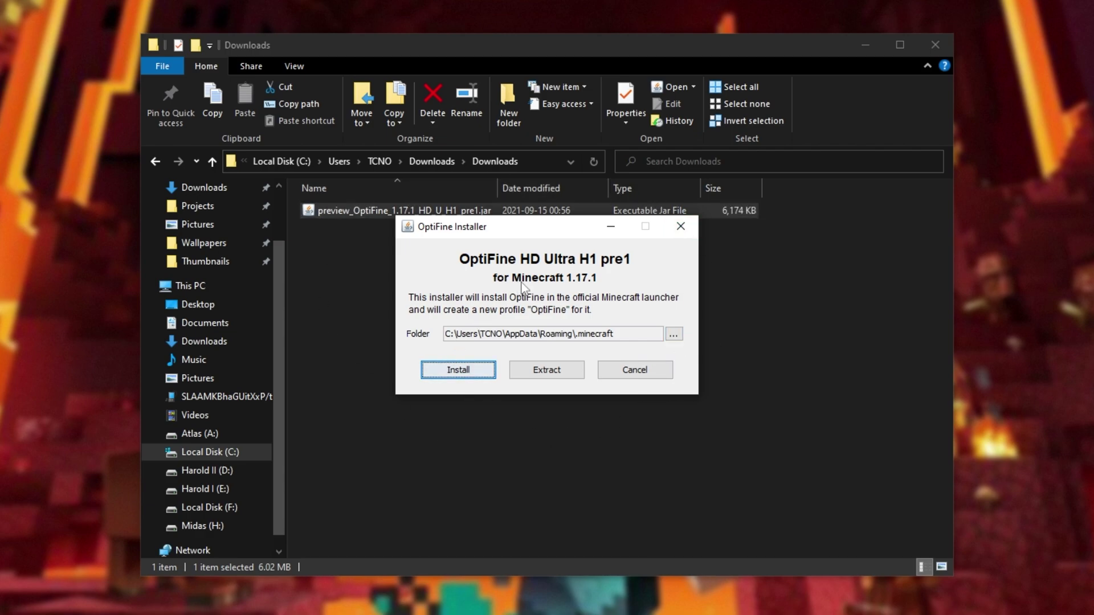
{"action": "left_click", "coordinate": [474, 375]}
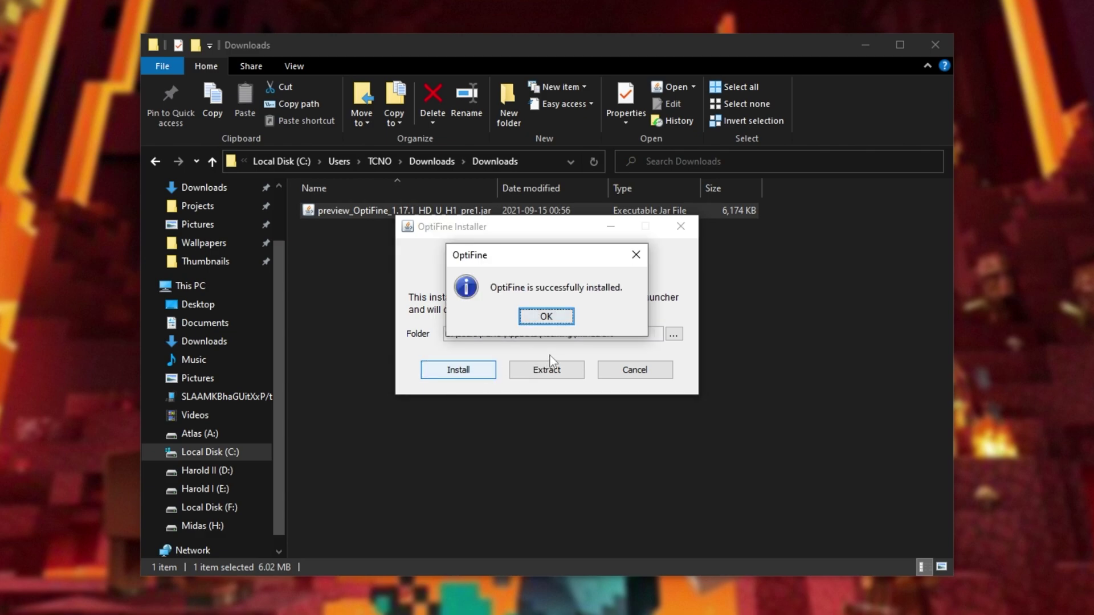
{"action": "left_click", "coordinate": [545, 317]}
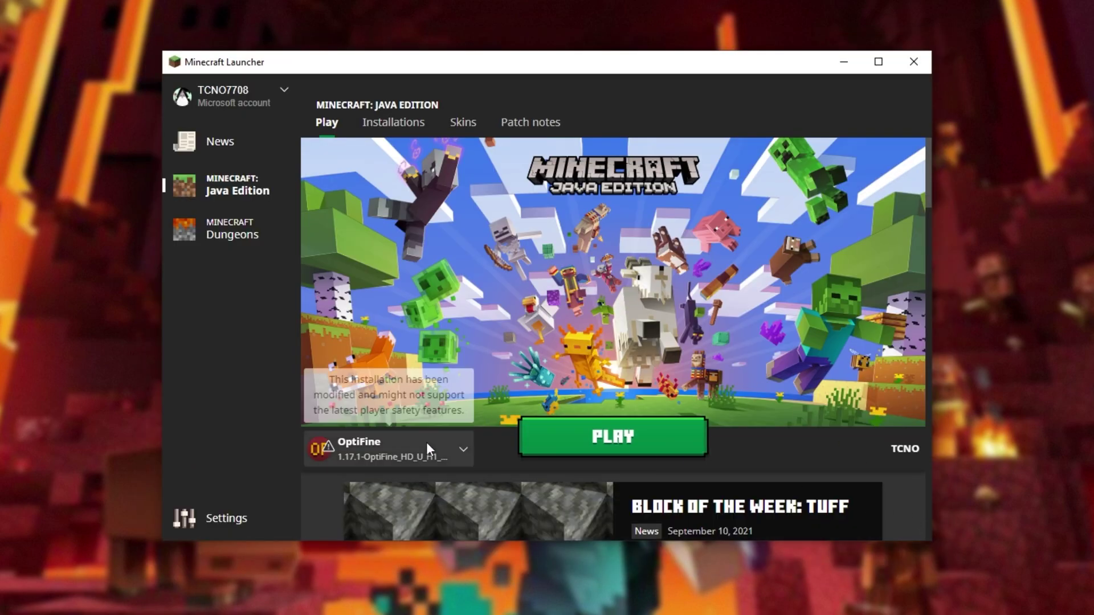
Step: Select the OptiFine 1.17.1-OptiFine_HD_U_H1_pre1 installation as the one to play in the Minecraft Launcher
{"action": "left_click", "coordinate": [426, 444]}
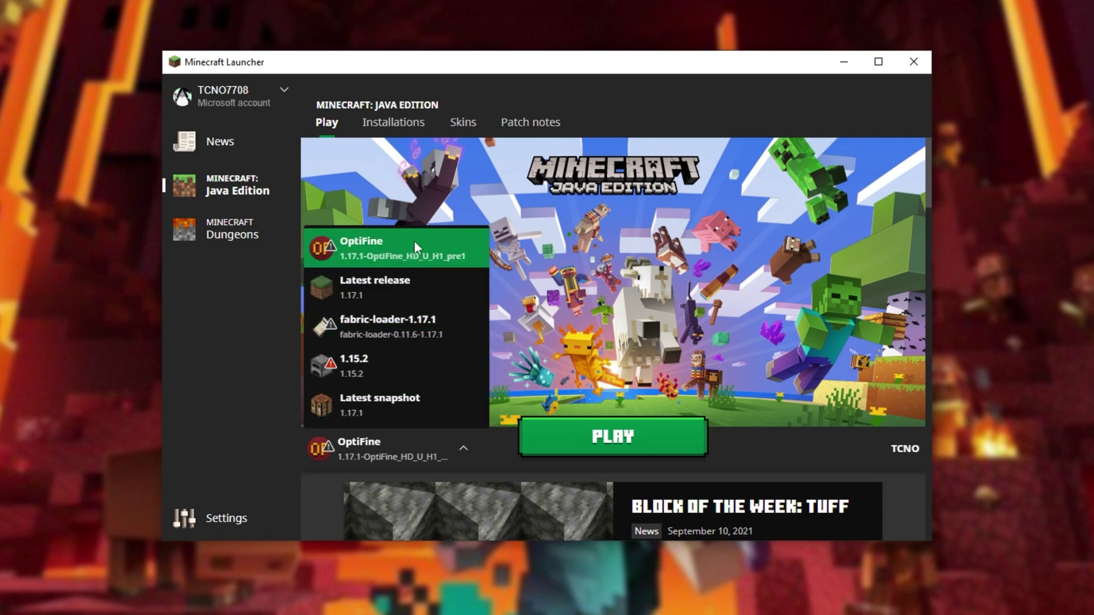
{"action": "left_click", "coordinate": [592, 233]}
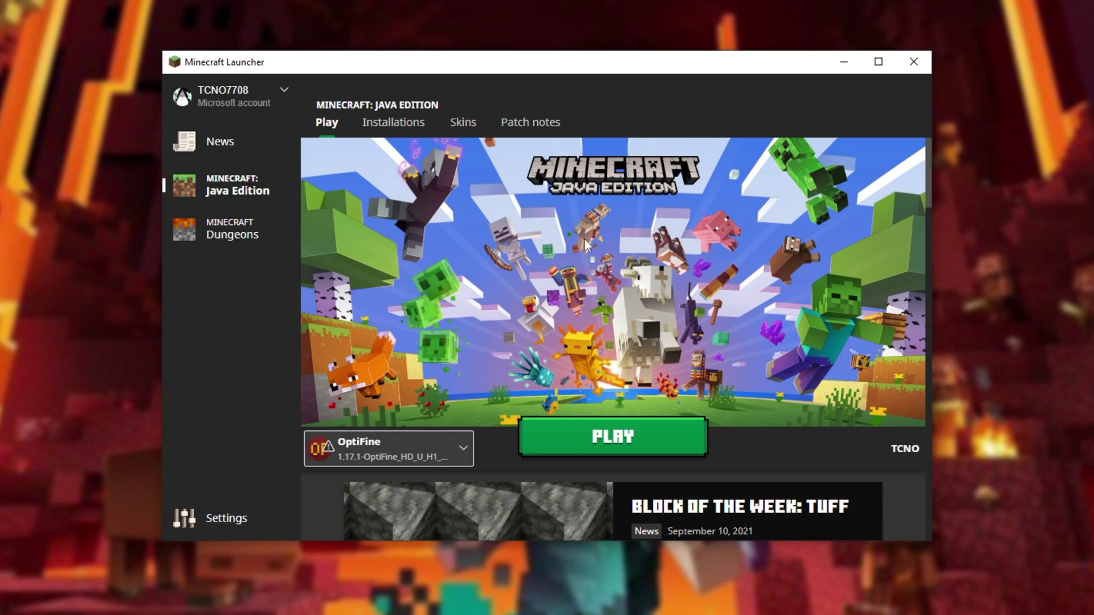
{"action": "left_click", "coordinate": [400, 448]}
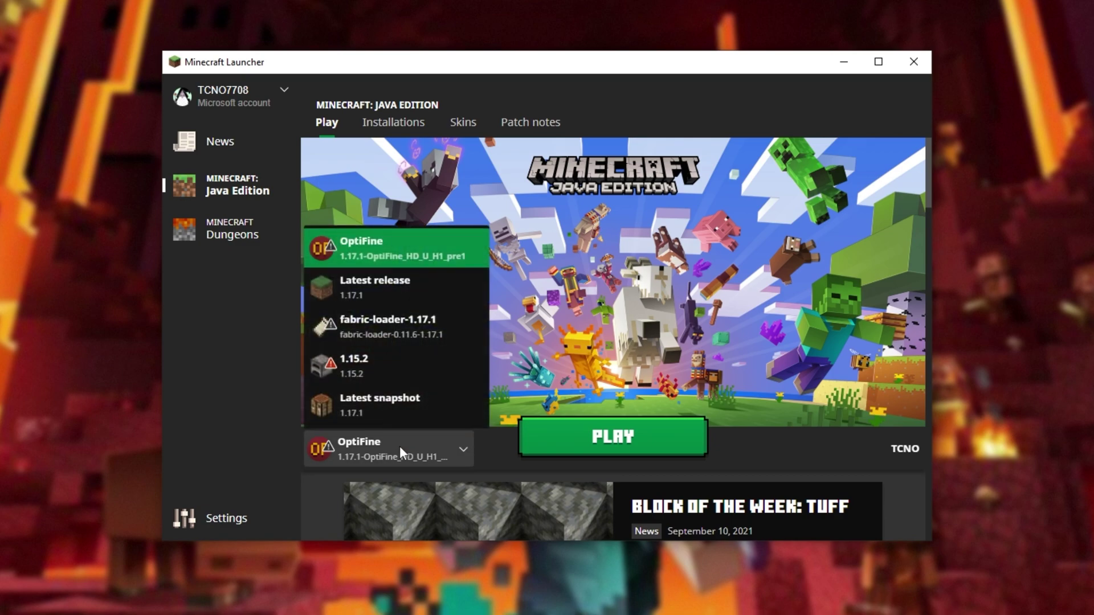
{"action": "left_click", "coordinate": [411, 261]}
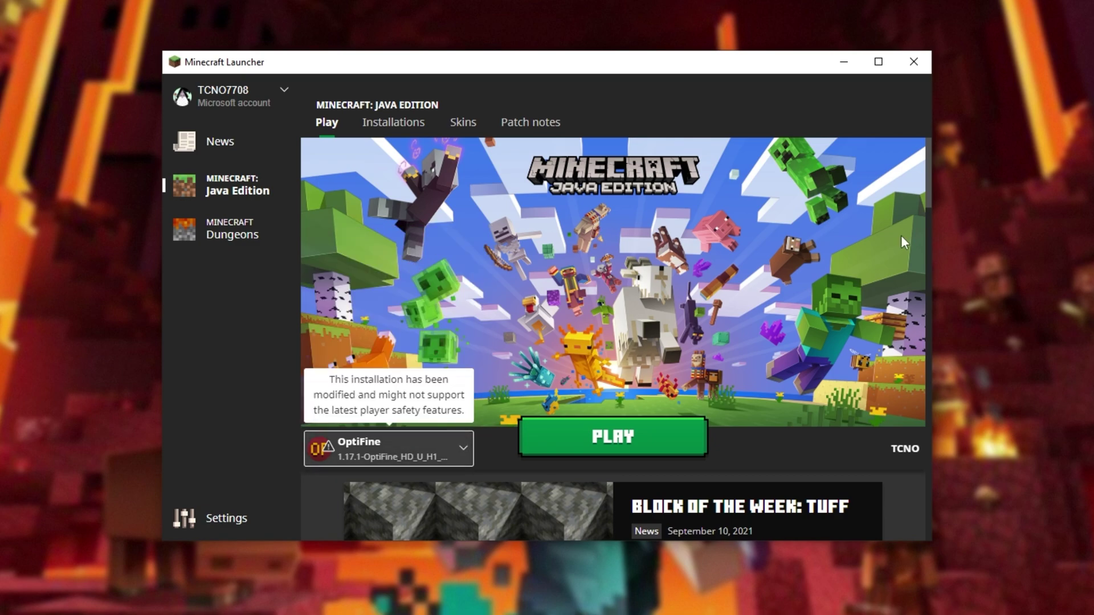
Step: Create a new installation named "Optifine" using version release 1.17.1-OptiFine_HD_U_H1_pre1, and check it in the installations list
{"action": "left_click", "coordinate": [409, 120]}
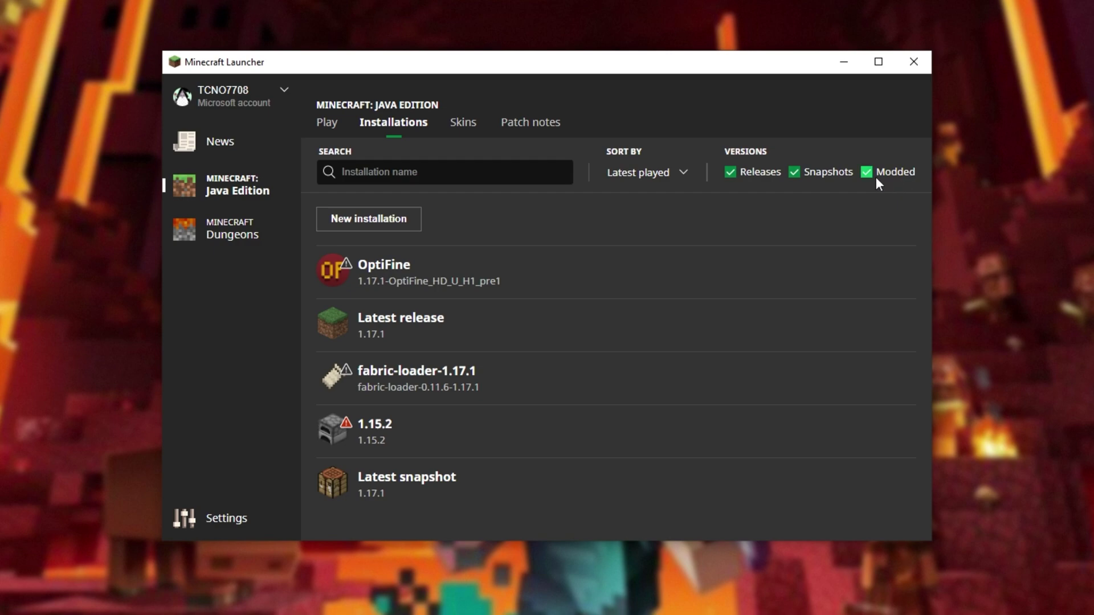
{"action": "left_click", "coordinate": [400, 221]}
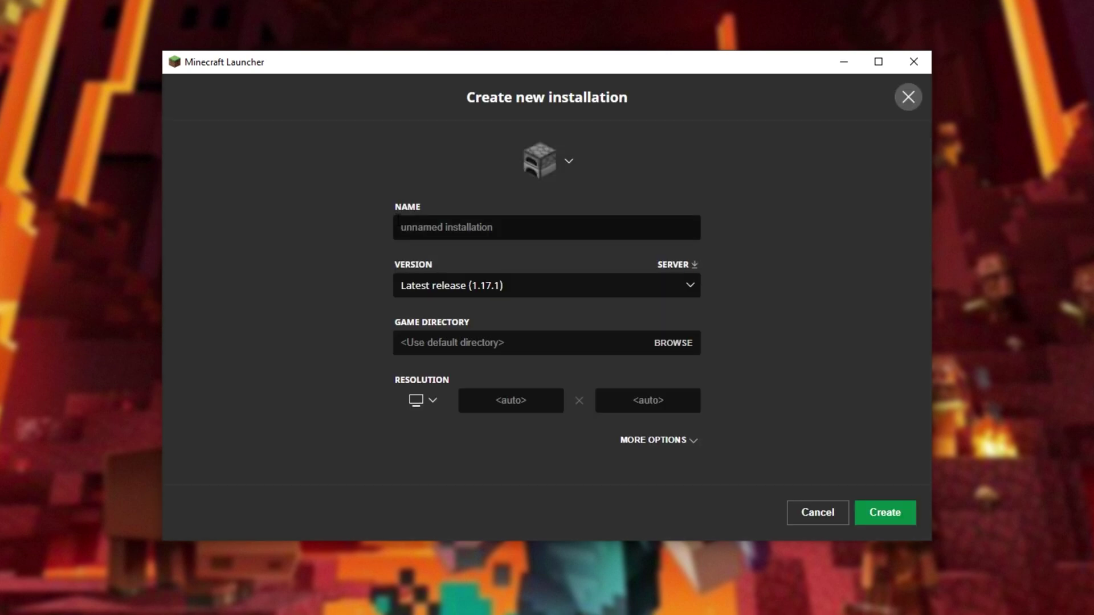
{"action": "left_click", "coordinate": [446, 226]}
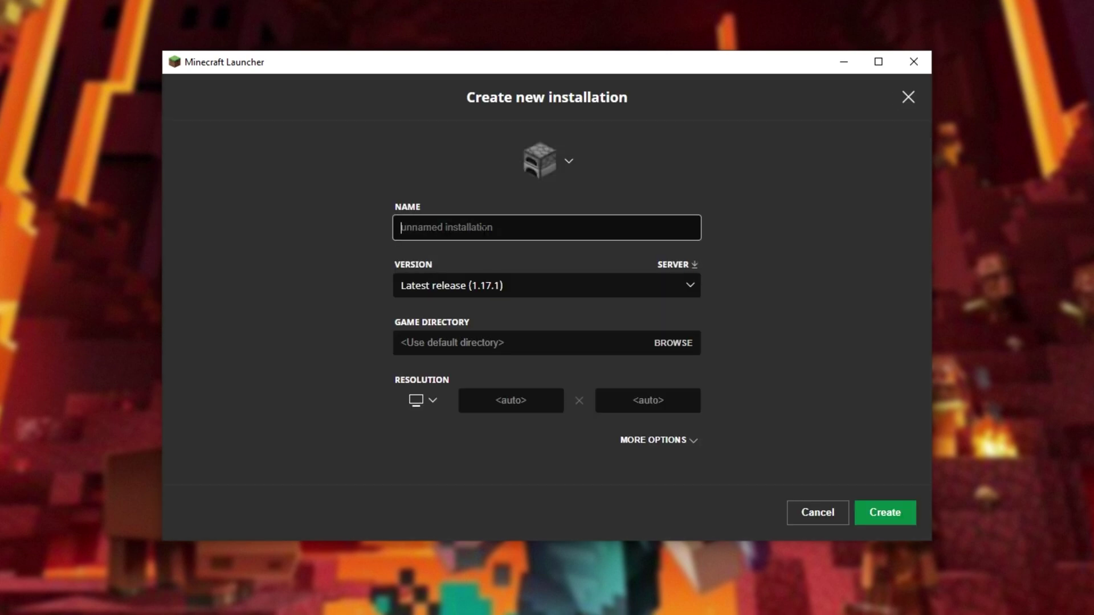
{"action": "type", "text": "Optifine"}
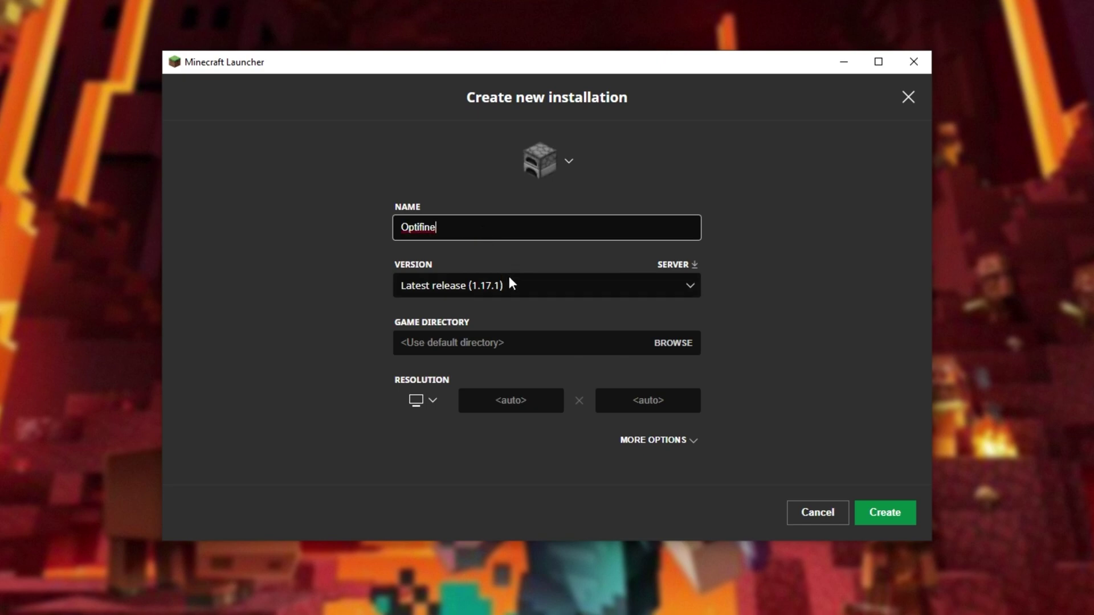
{"action": "left_click", "coordinate": [510, 285]}
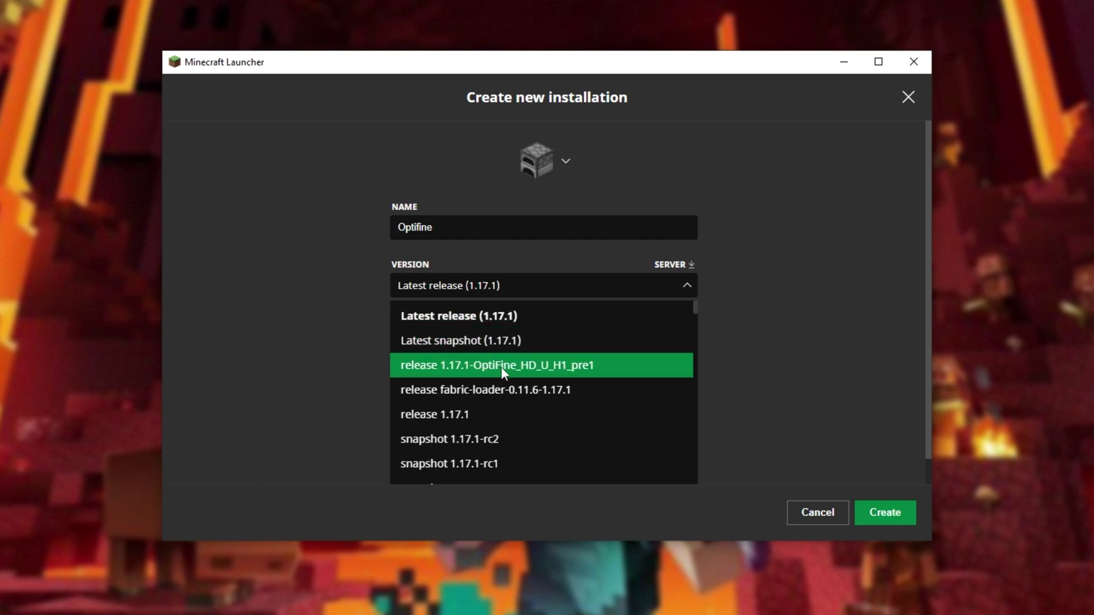
{"action": "left_click", "coordinate": [531, 369]}
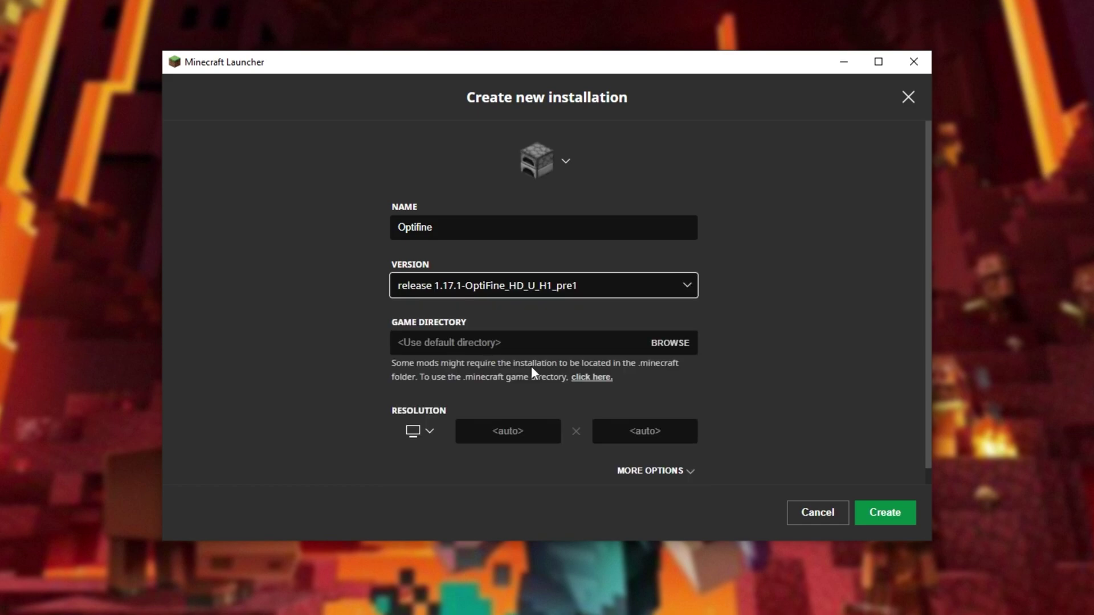
{"action": "left_click", "coordinate": [883, 512]}
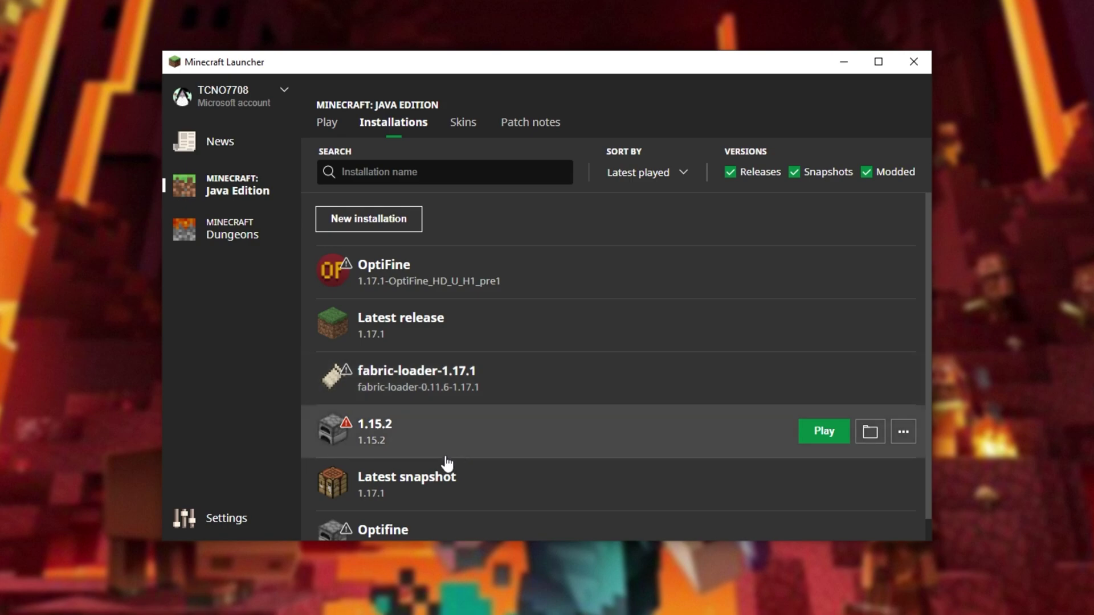
{"action": "scroll", "coordinate": [447, 473], "scroll_direction": "down", "scroll_amount": 1}
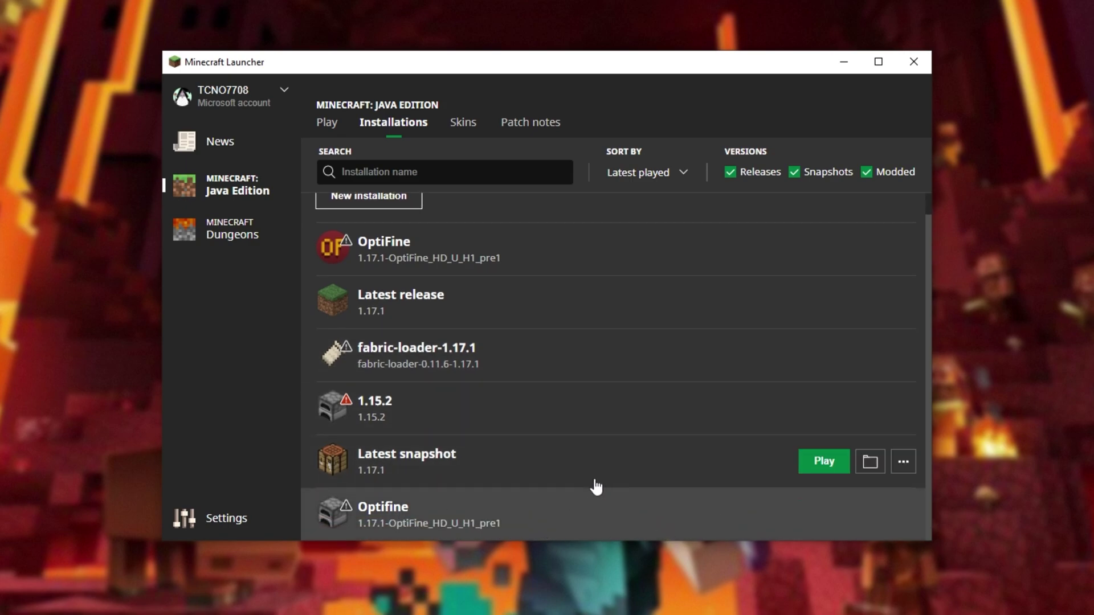
Step: Try the newly created Optifine installation as the one to play, and switch back to the original OptiFine installation
{"action": "left_click", "coordinate": [326, 127]}
{"action": "left_click", "coordinate": [410, 442]}
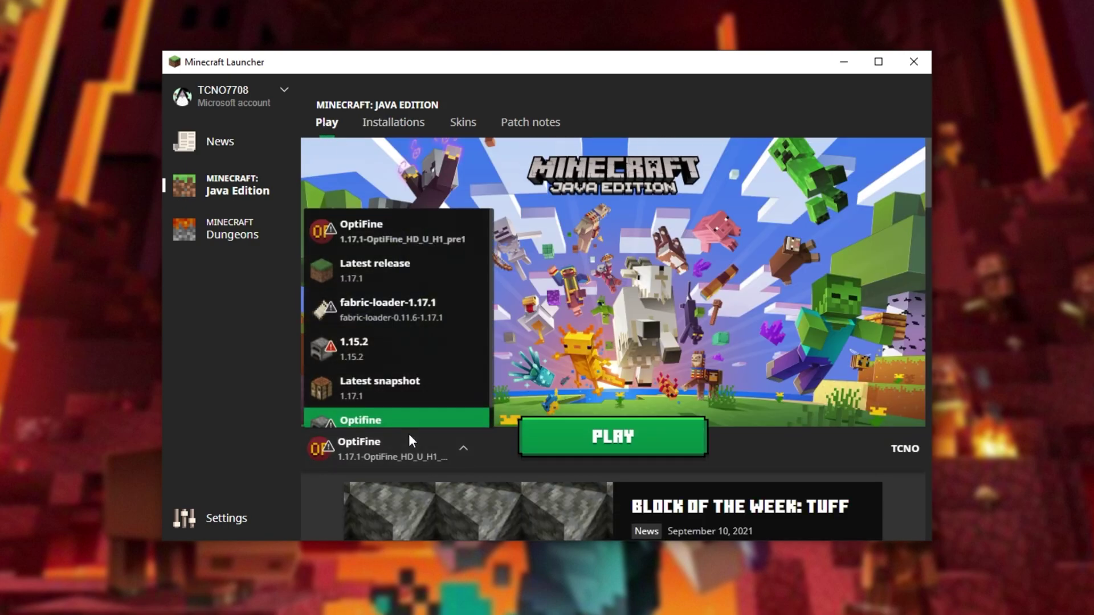
{"action": "scroll", "coordinate": [406, 385], "scroll_direction": "down", "scroll_amount": 1}
{"action": "left_click", "coordinate": [403, 402]}
{"action": "scroll", "coordinate": [439, 253], "scroll_direction": "up", "scroll_amount": 1}
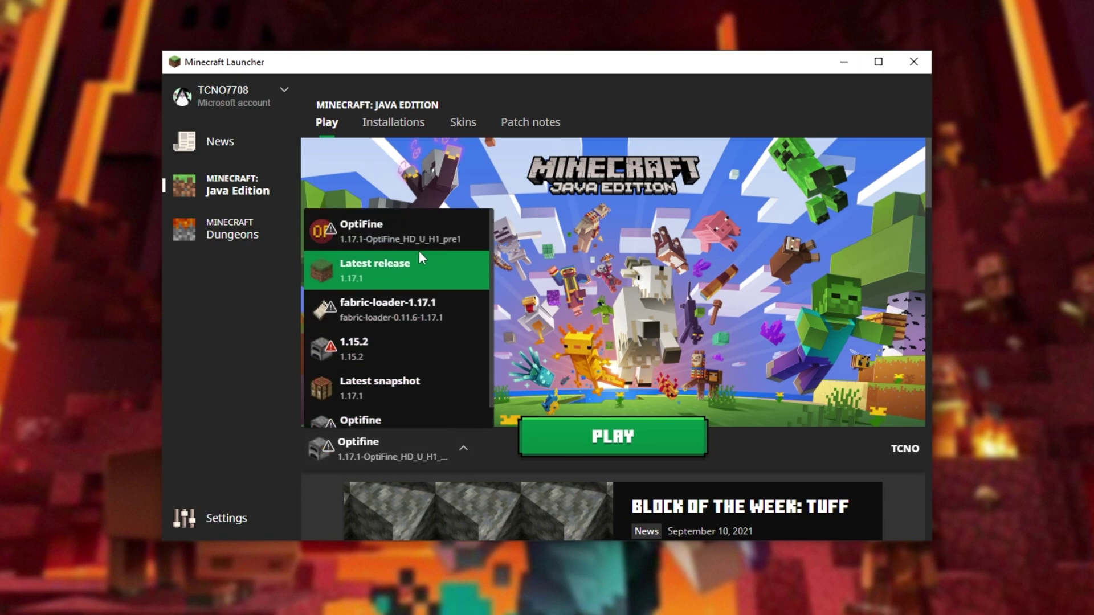
{"action": "left_click", "coordinate": [406, 245]}
Step: Launch the selected OptiFine installation, accepting the modified-installation risks and turning off further warnings for it
{"action": "left_click", "coordinate": [630, 435]}
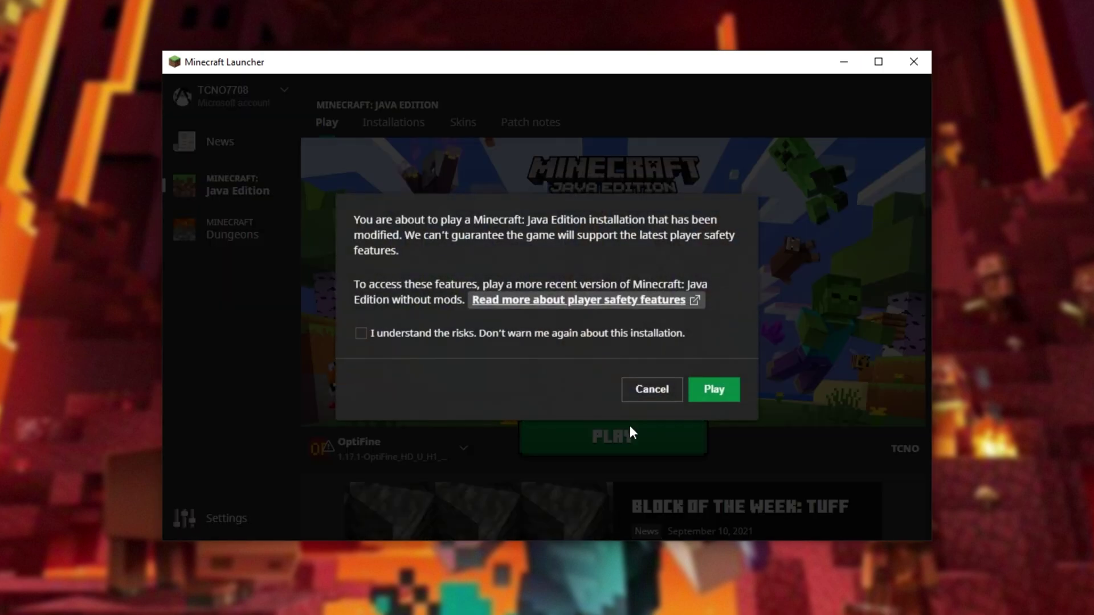
{"action": "left_click", "coordinate": [471, 334]}
{"action": "left_click", "coordinate": [716, 392]}
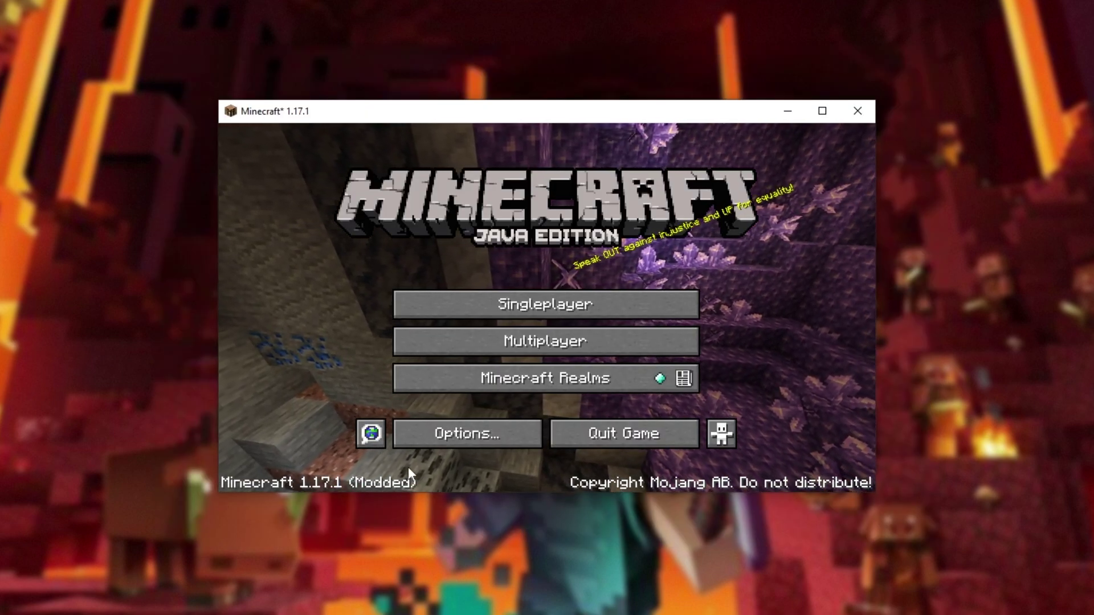
Step: Examine OptiFine's video settings in the game options with the game window enlarged, and return to the title screen
{"action": "left_click", "coordinate": [512, 440]}
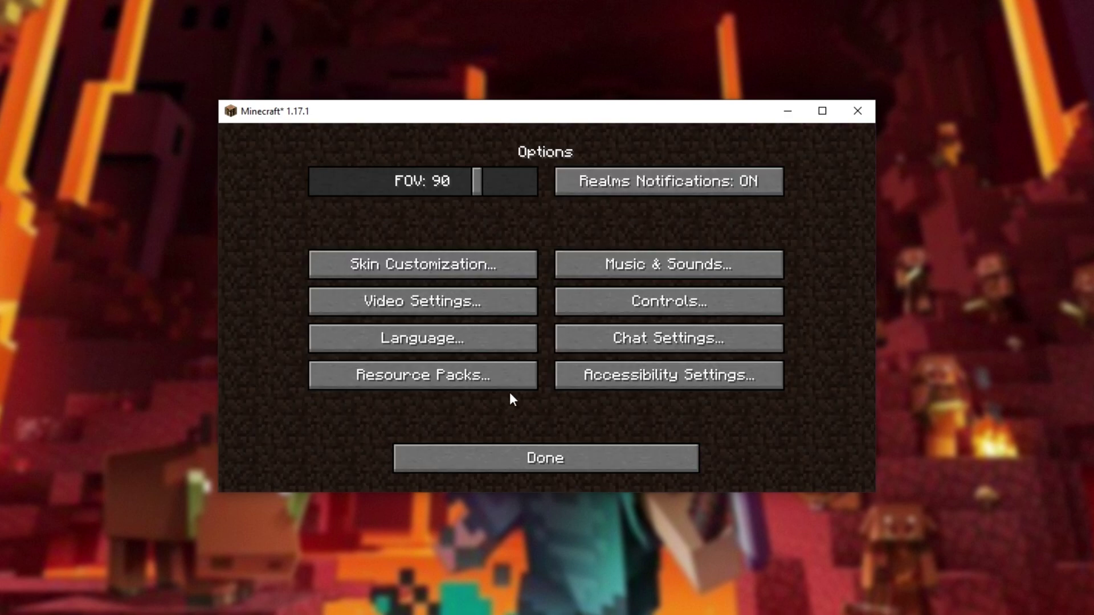
{"action": "left_click", "coordinate": [480, 307]}
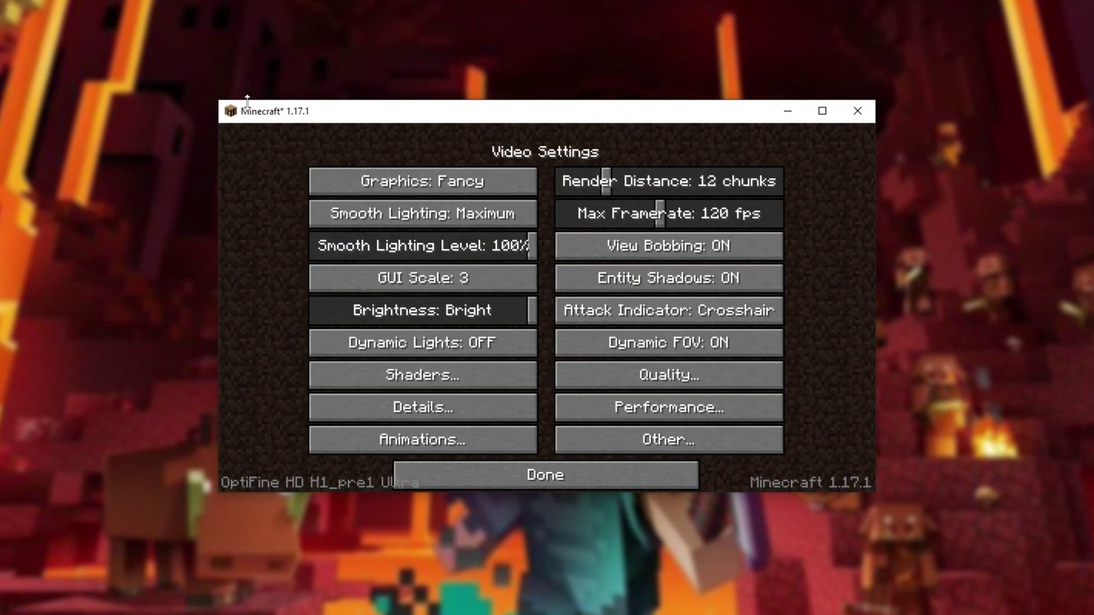
{"action": "left_click_drag", "start_coordinate": [219, 101], "coordinate": [114, 53]}
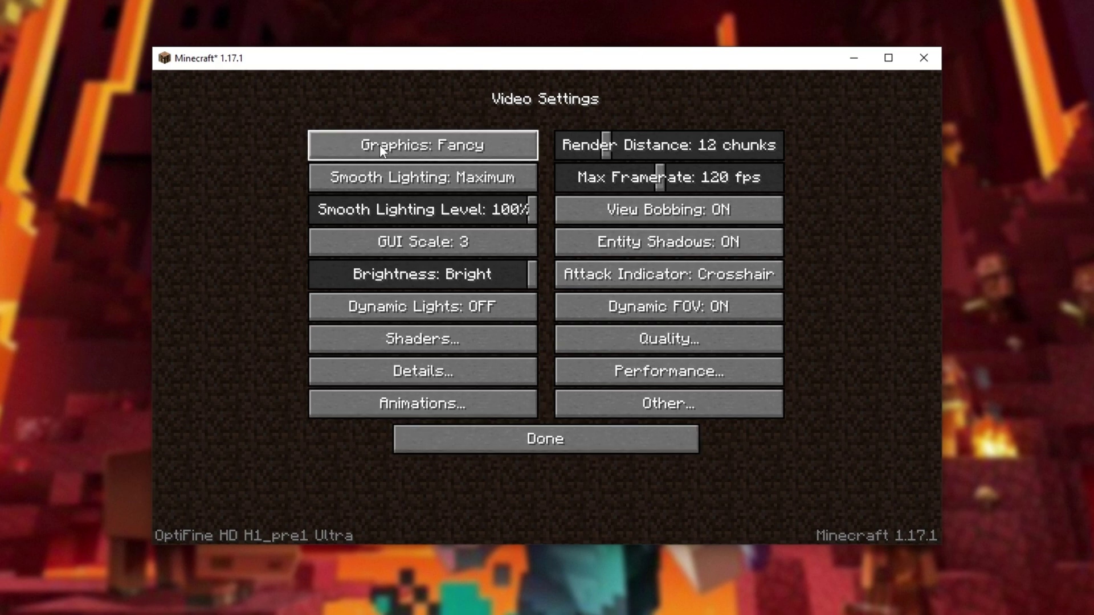
{"action": "left_click", "coordinate": [558, 444]}
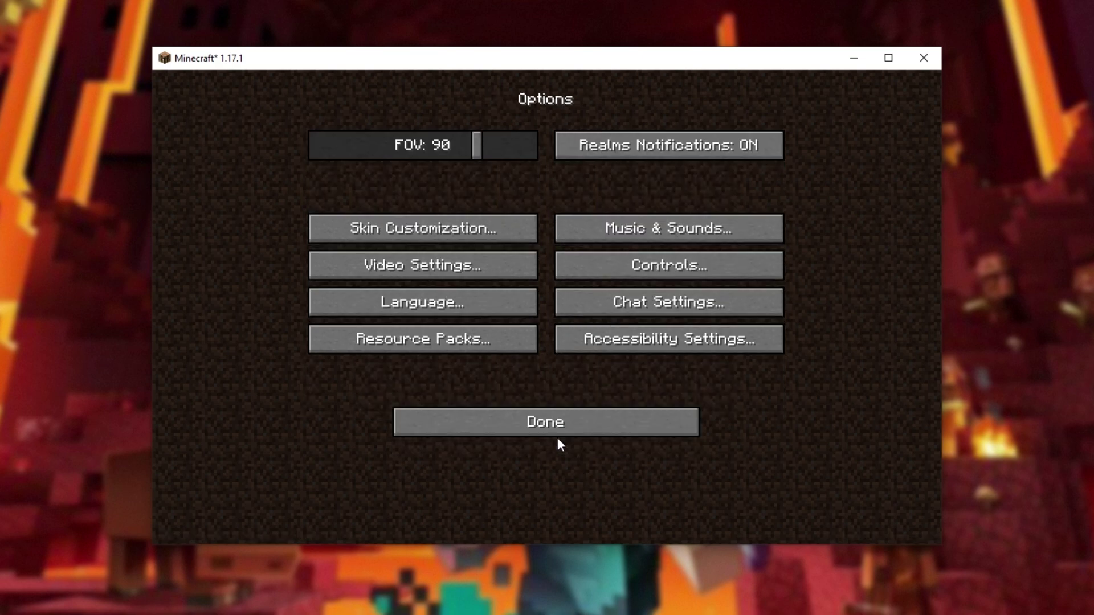
{"action": "left_click", "coordinate": [557, 429]}
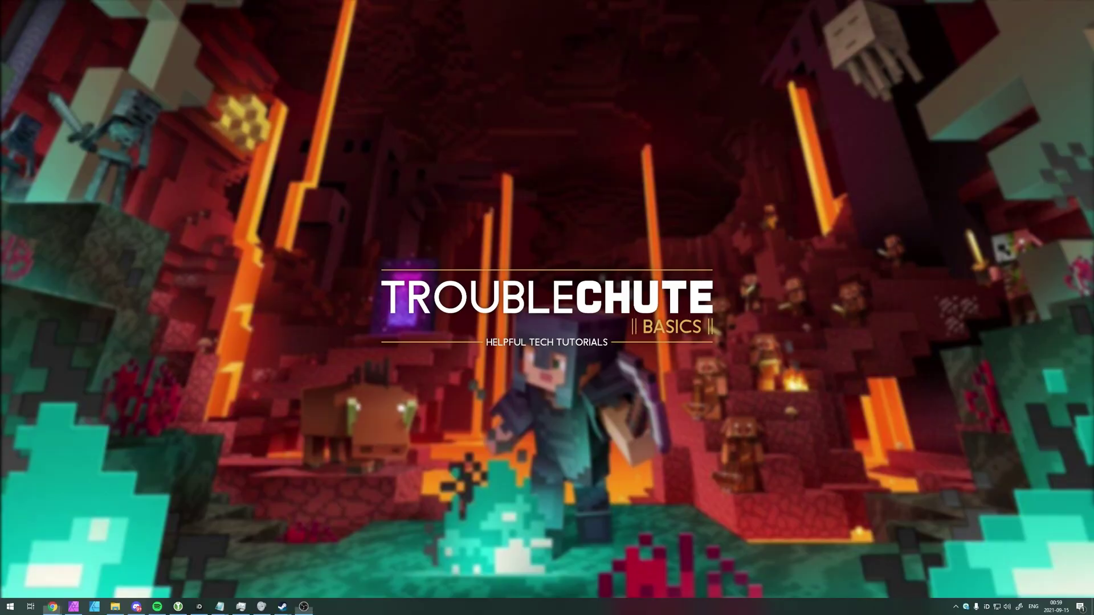